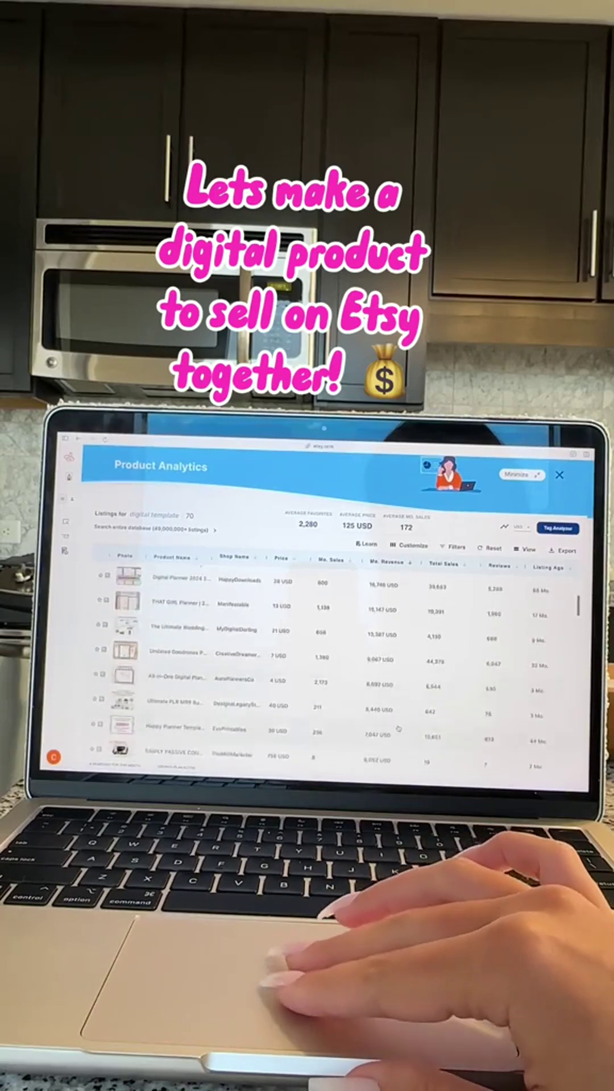
scroll(397, 727, "down", 2)
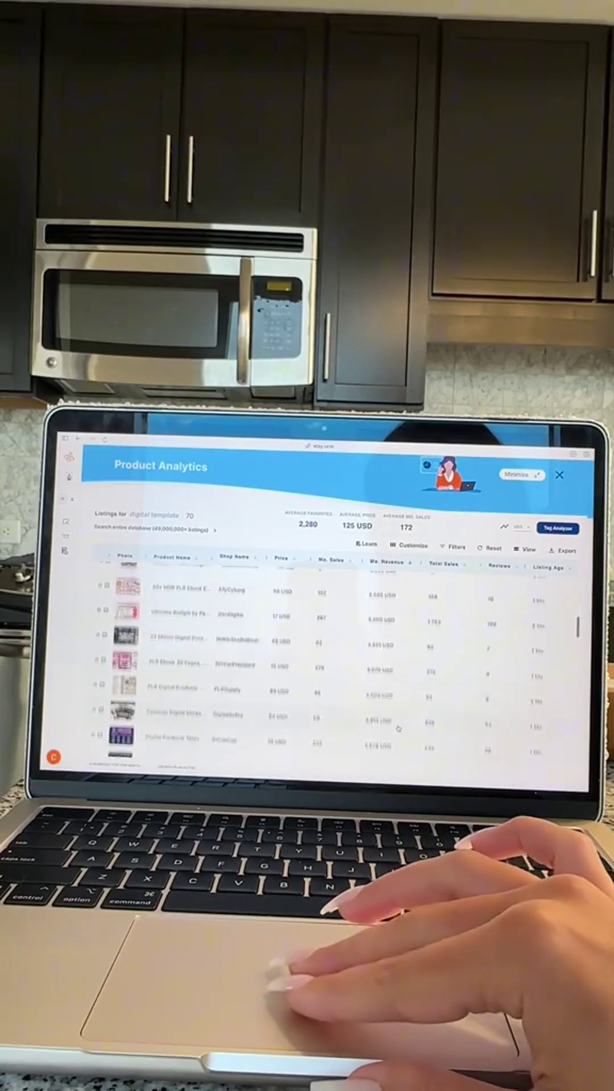
scroll(341, 613, "down", 5)
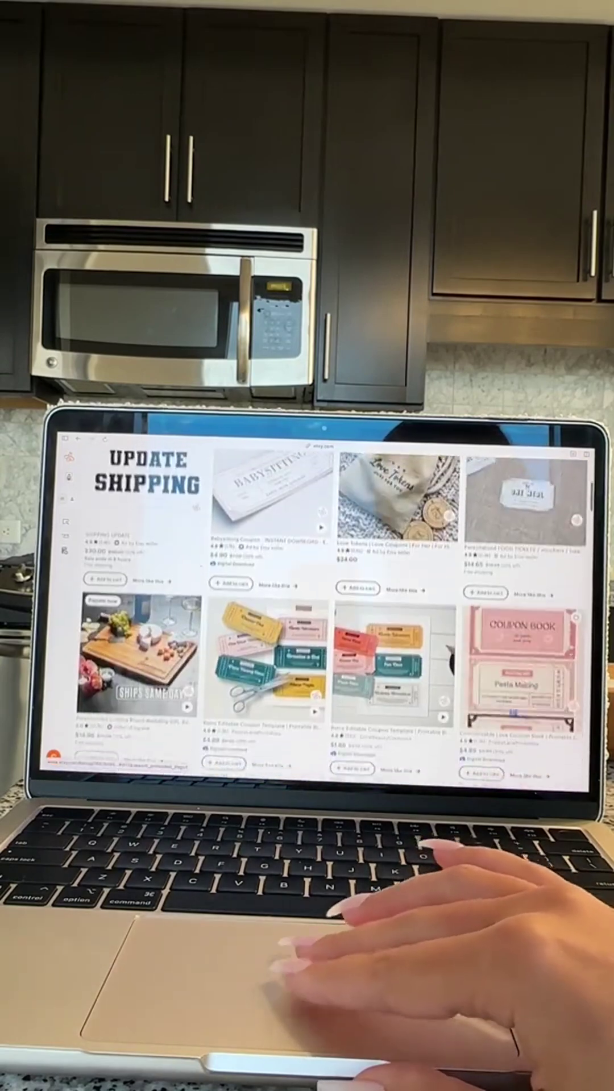
scroll(341, 613, "down", 3)
scroll(341, 614, "down", 3)
scroll(341, 614, "down", 3)
scroll(341, 613, "down", 2)
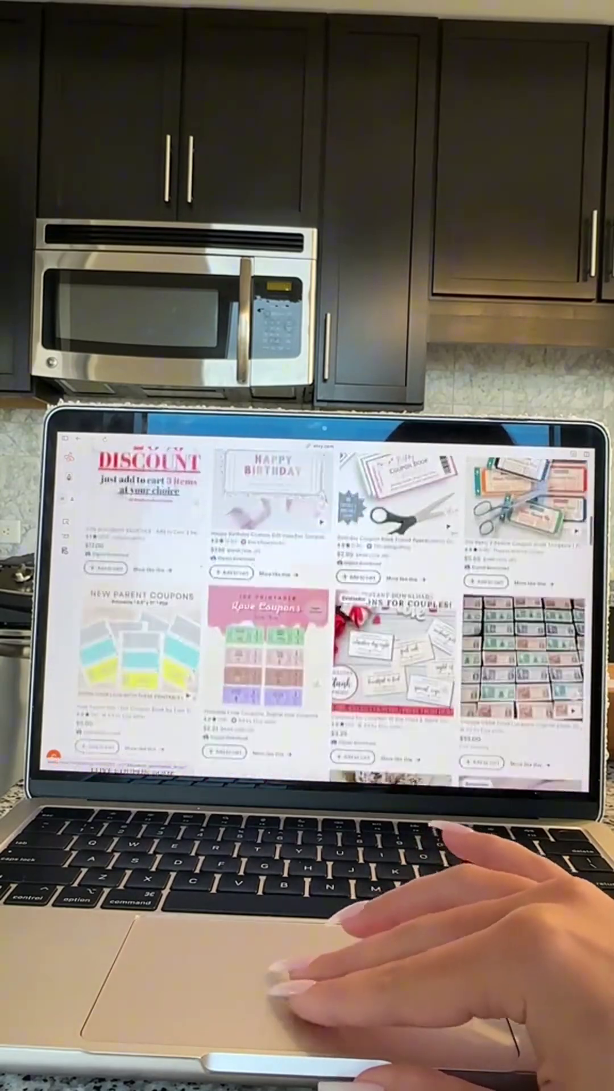
scroll(341, 614, "down", 2)
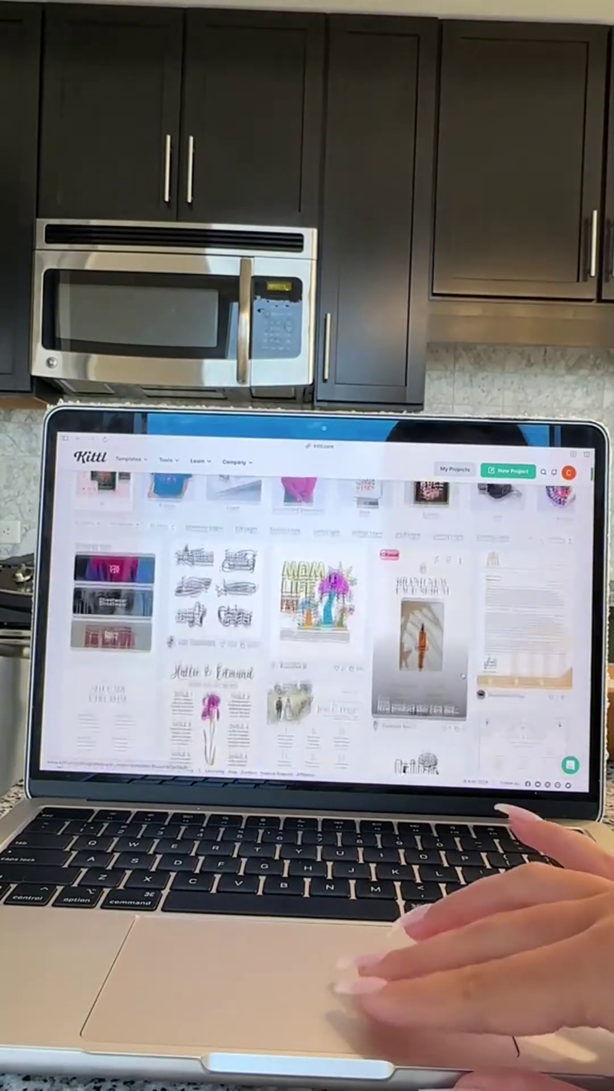
scroll(324, 623, "down", 3)
scroll(324, 622, "down", 3)
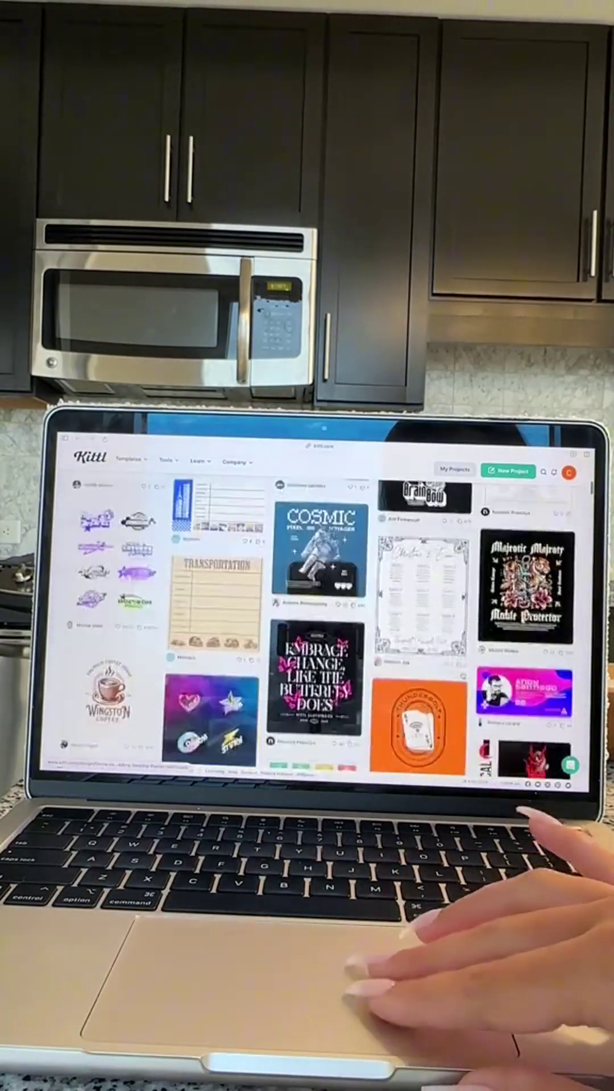
scroll(324, 622, "down", 3)
scroll(324, 622, "down", 3)
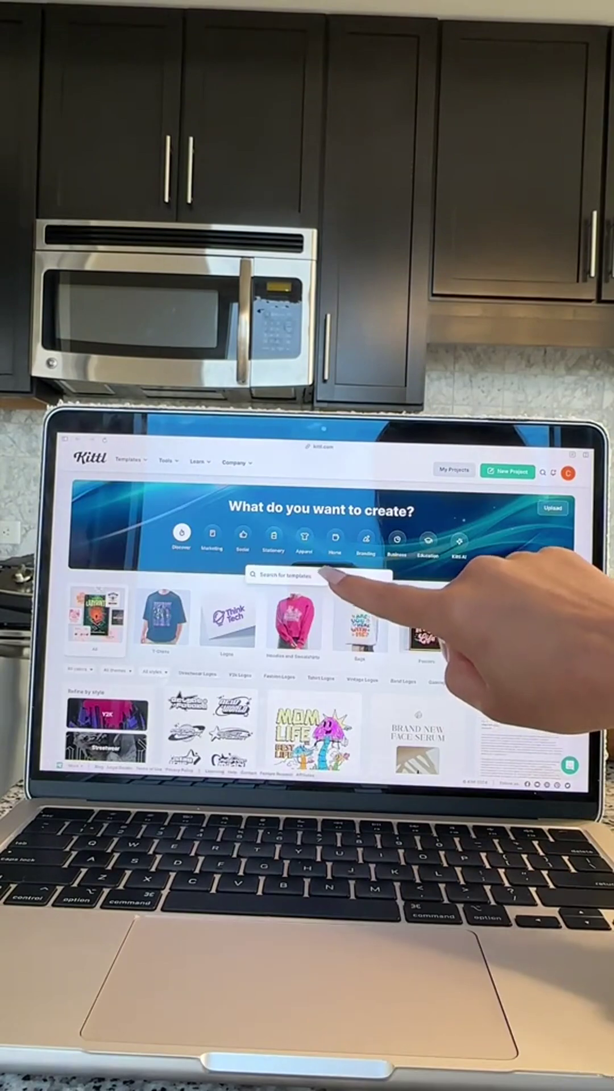
Search the Kittl template gallery for 'coupon' templates
left_click(281, 575)
type("cou")
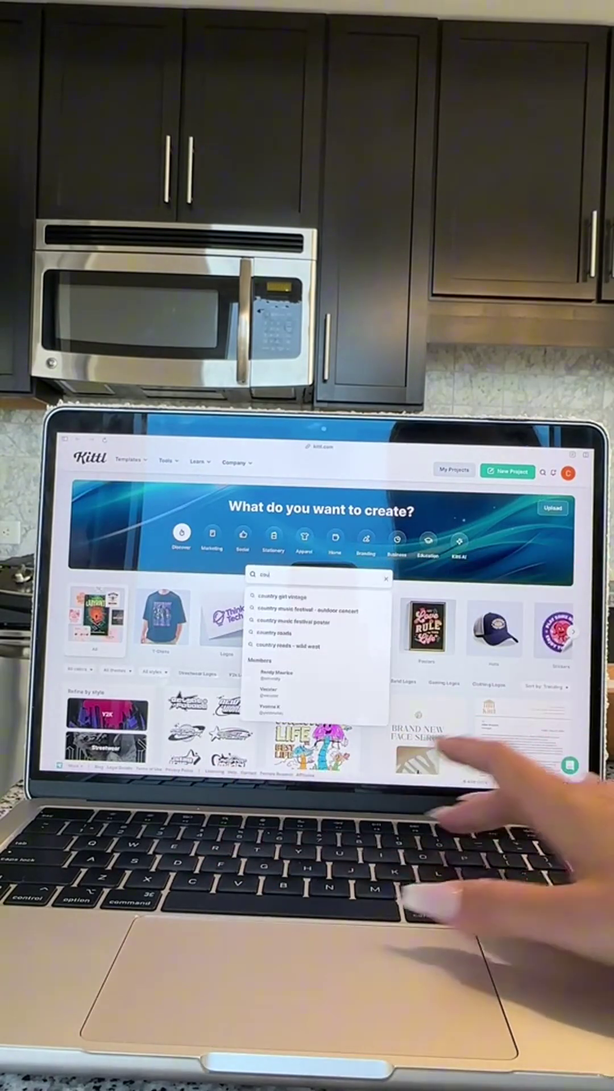
type("pon")
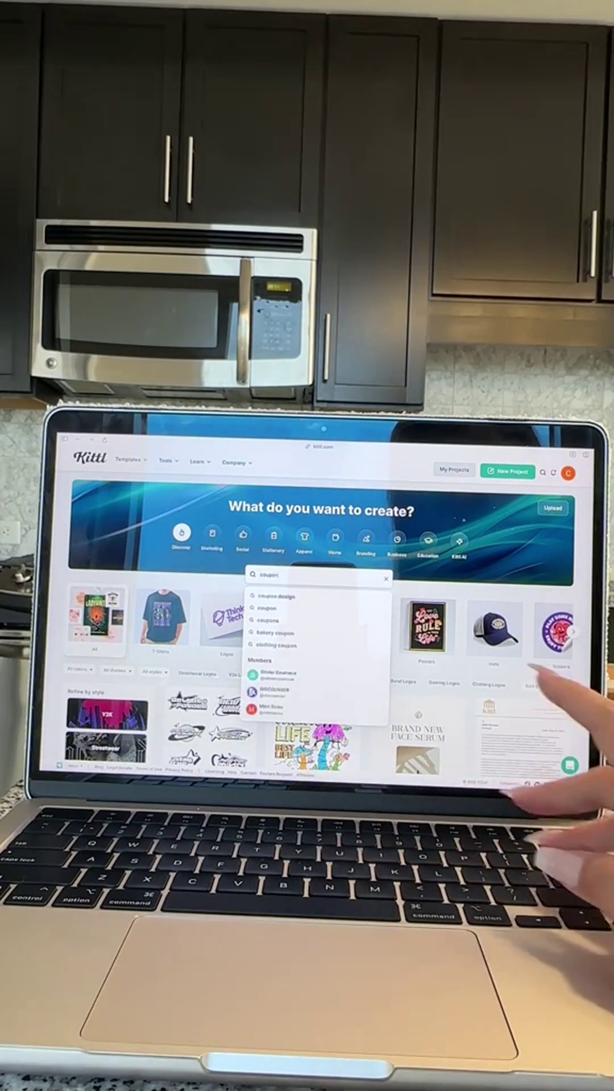
key("Return")
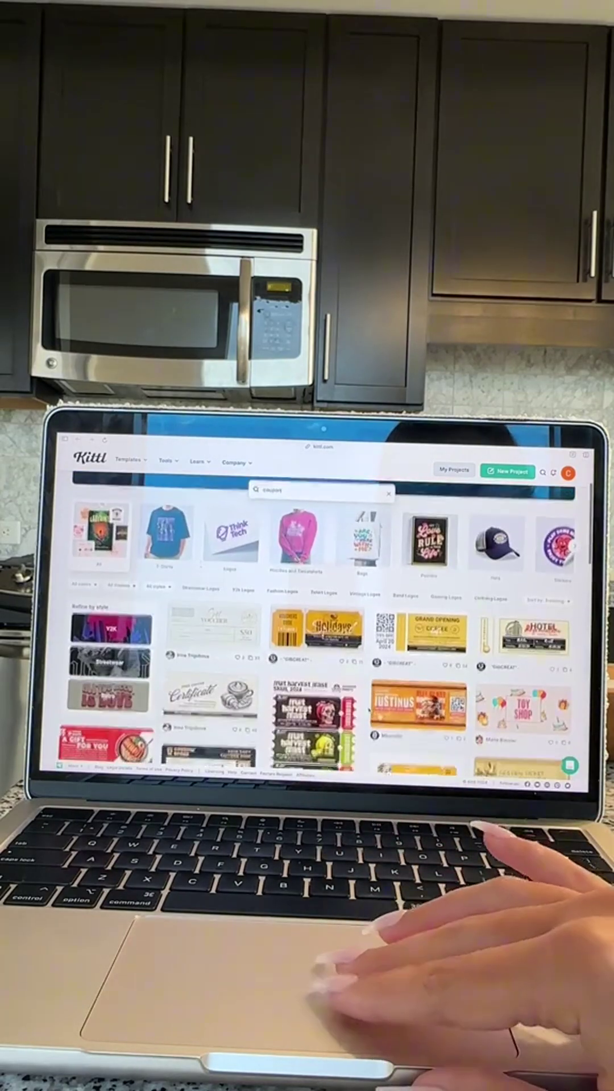
scroll(324, 640, "down", 5)
scroll(368, 709, "down", 4)
scroll(369, 709, "down", 4)
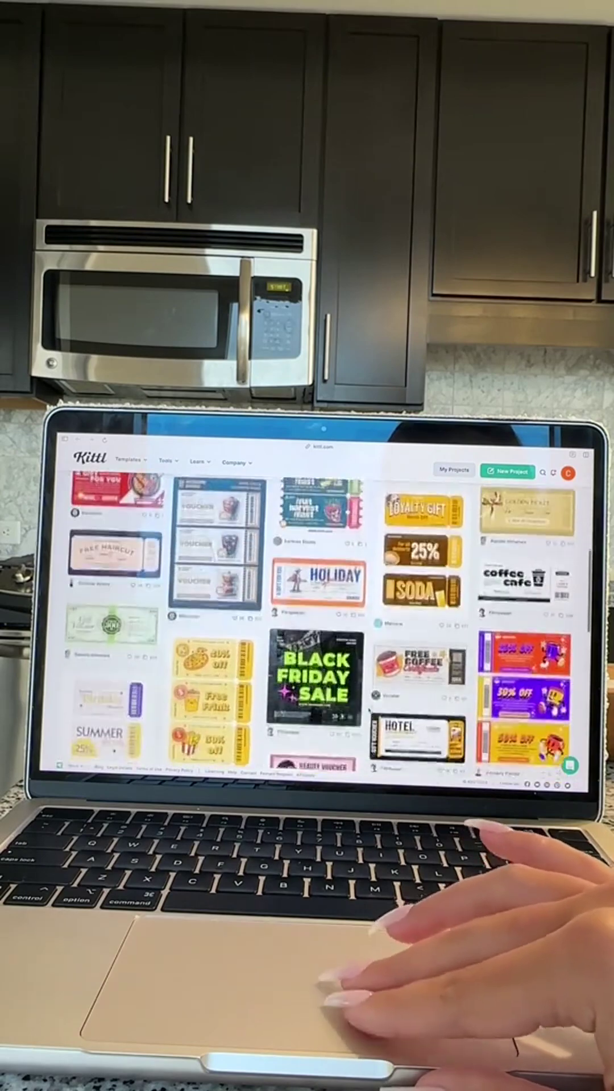
scroll(368, 709, "down", 4)
scroll(369, 709, "down", 4)
scroll(369, 709, "down", 4)
scroll(368, 710, "down", 4)
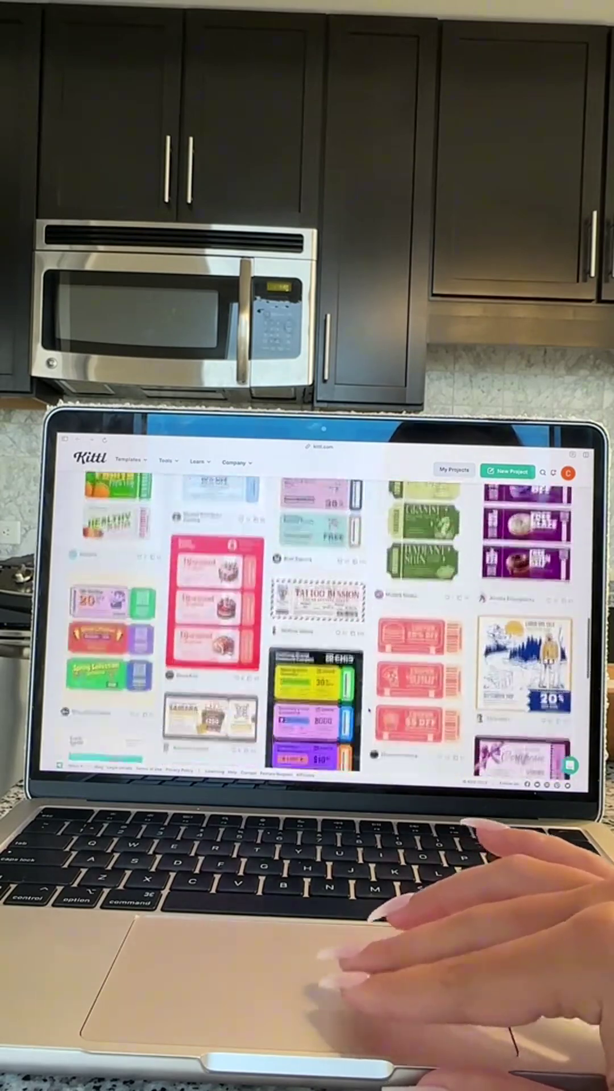
scroll(369, 709, "down", 4)
scroll(369, 709, "down", 4)
scroll(368, 709, "down", 4)
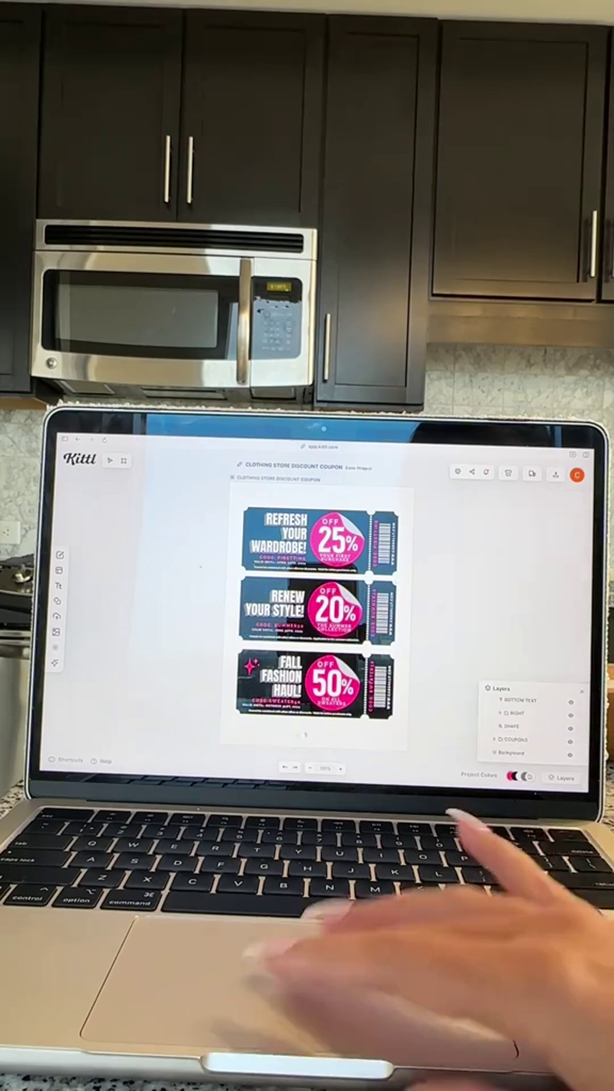
Add a pink bow graphic to the top coupon's corner
left_click(309, 681)
left_click(309, 725)
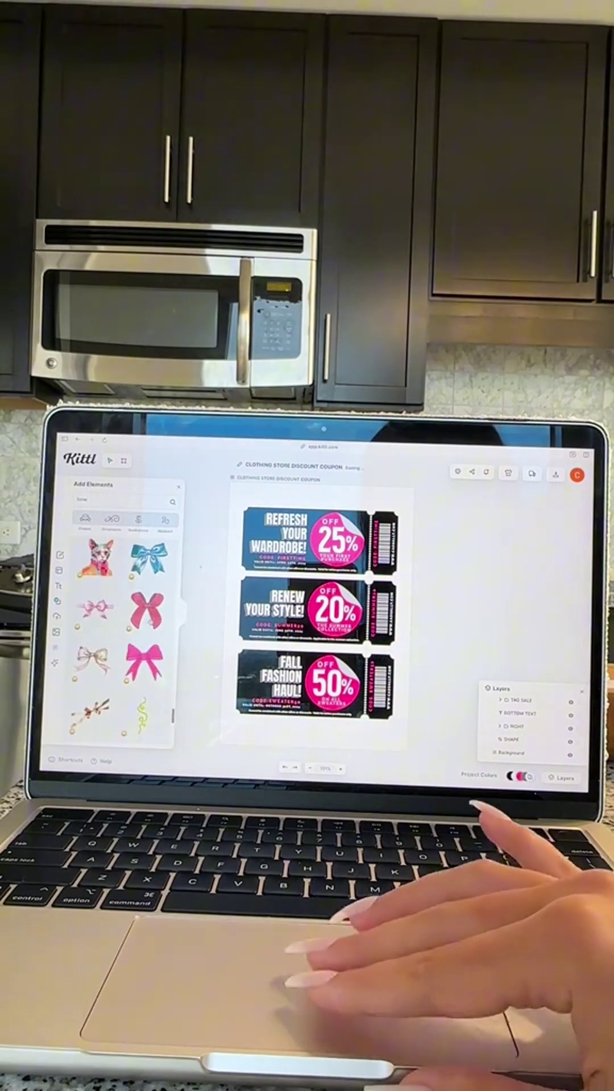
left_click(145, 609)
left_click_drag(328, 610, 265, 512)
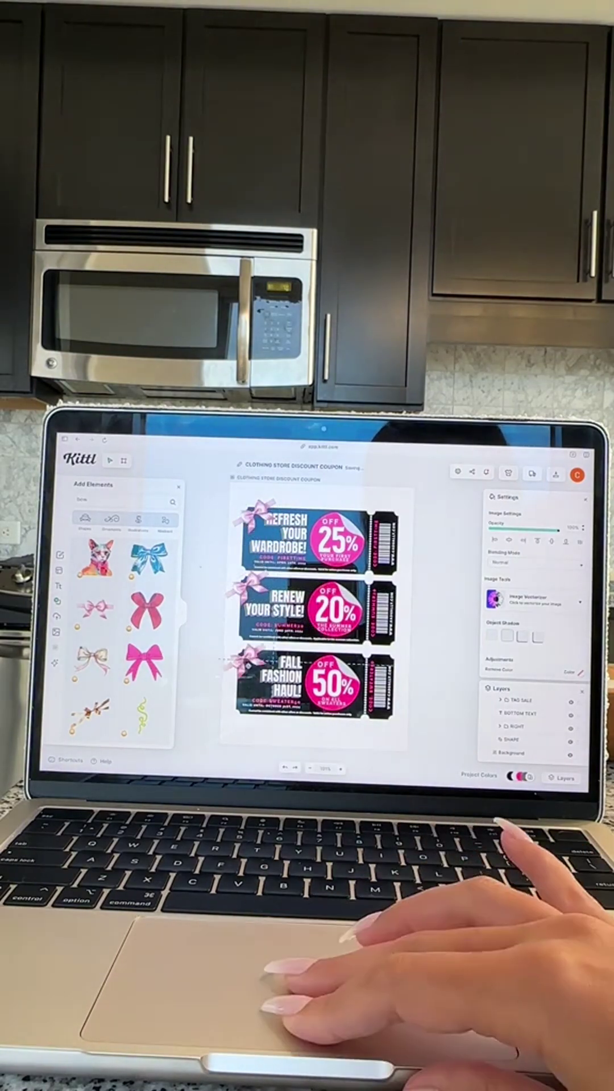
Delete the bottom coupon's 50% OFF badge and select the top coupon group
key("Delete")
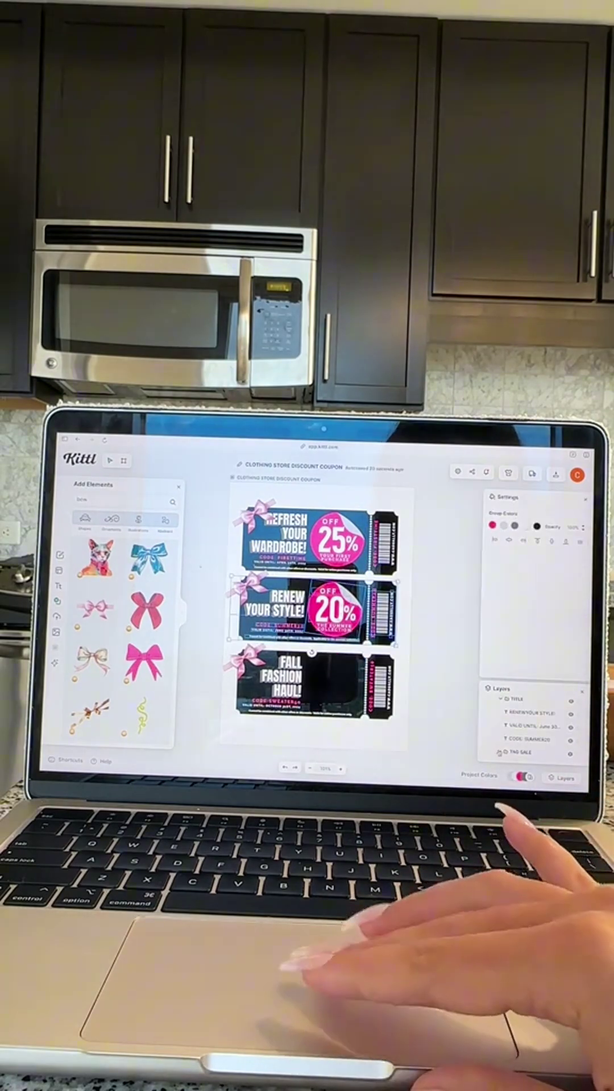
left_click(276, 712)
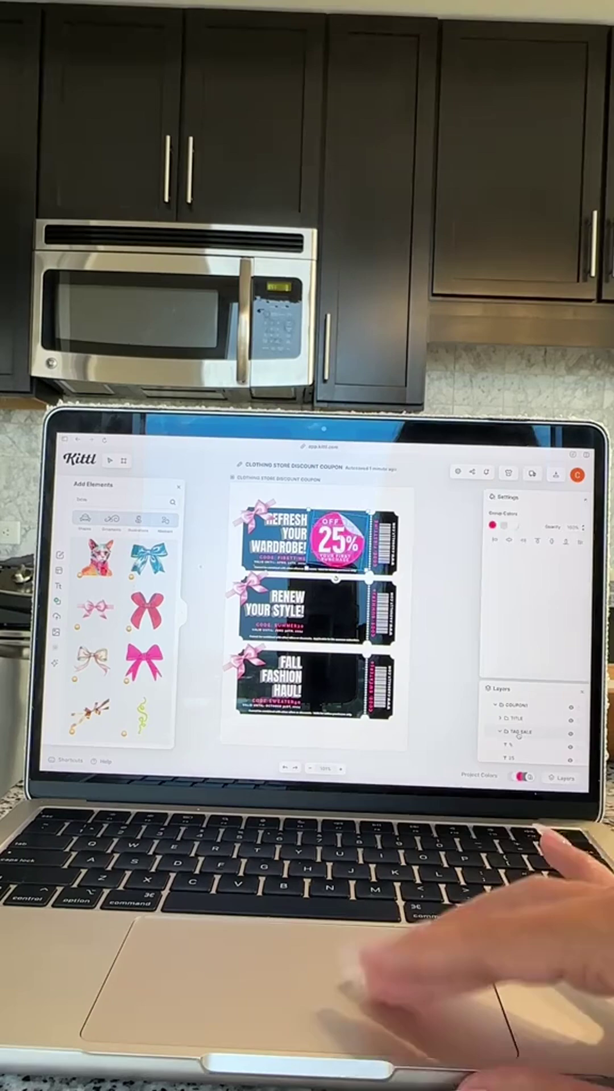
left_click(307, 539)
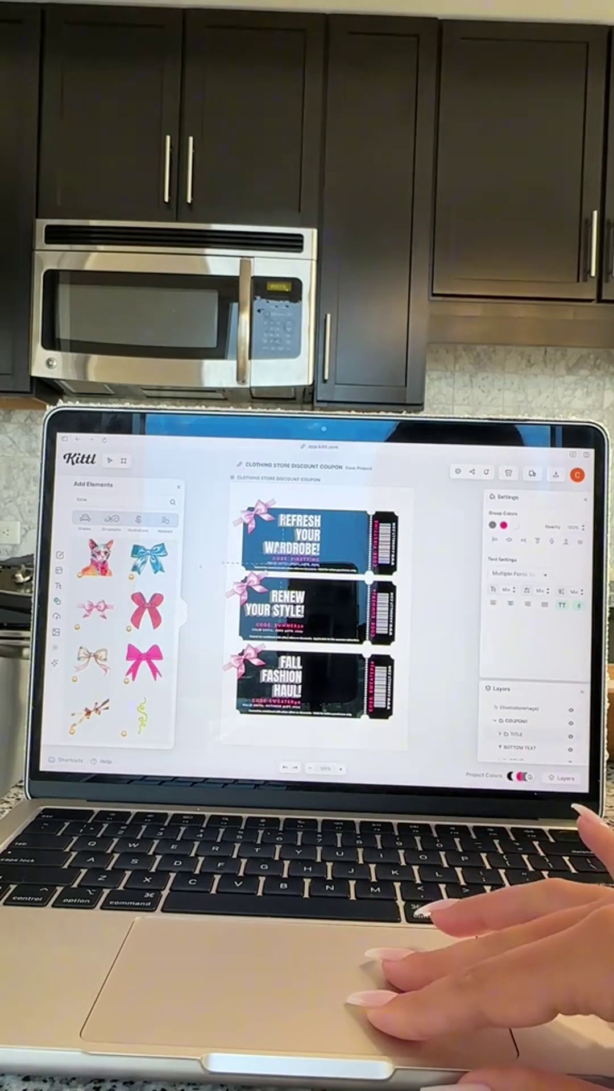
Apply the Abril Fatface typeface to the coupon title text
left_click(516, 574)
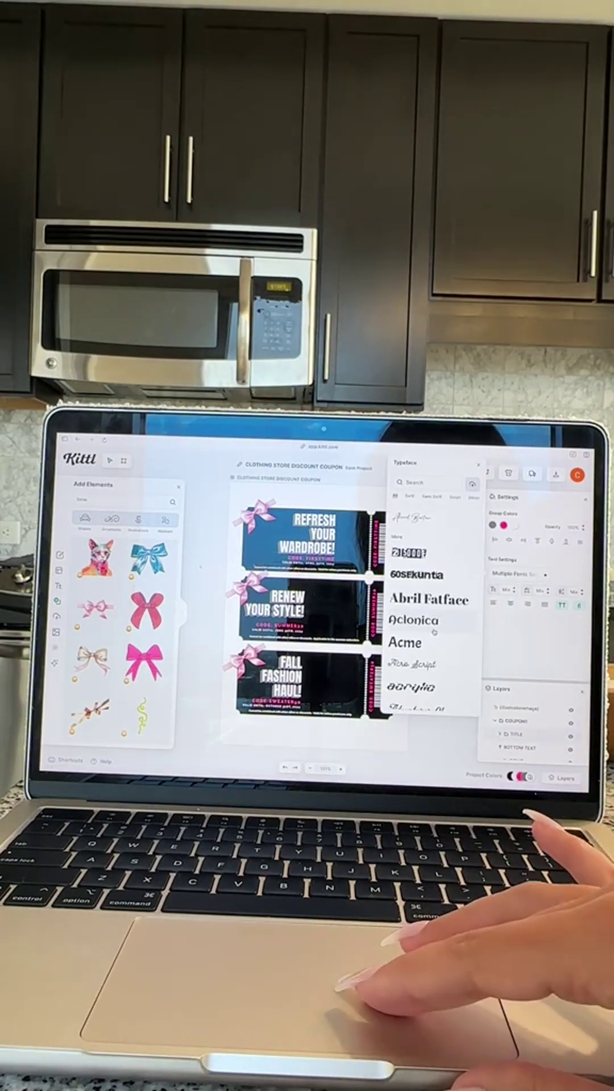
left_click(429, 599)
type("Lingerie Night")
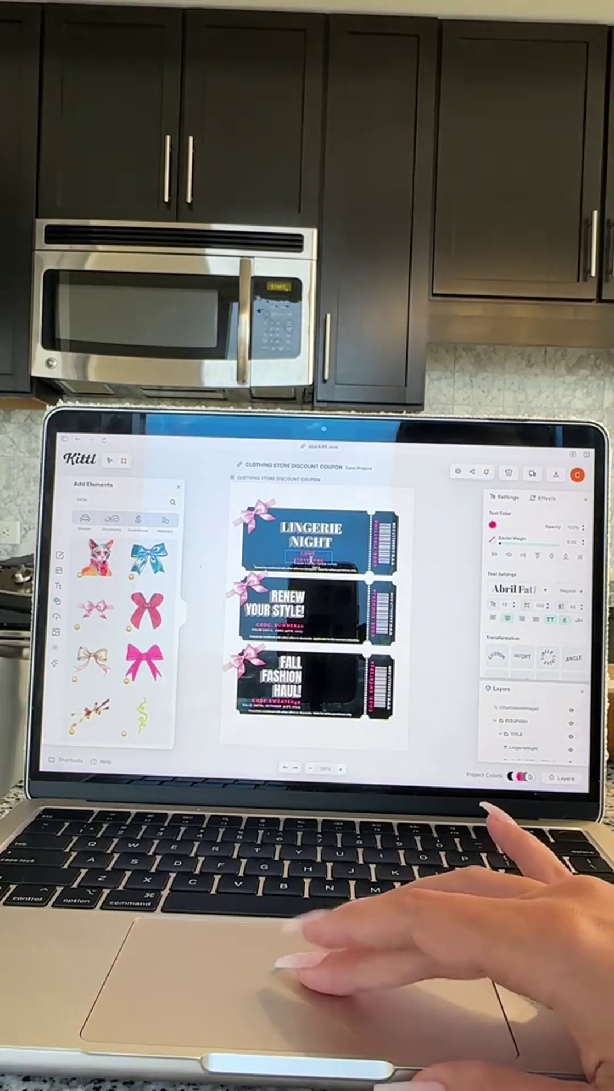
type("Ling")
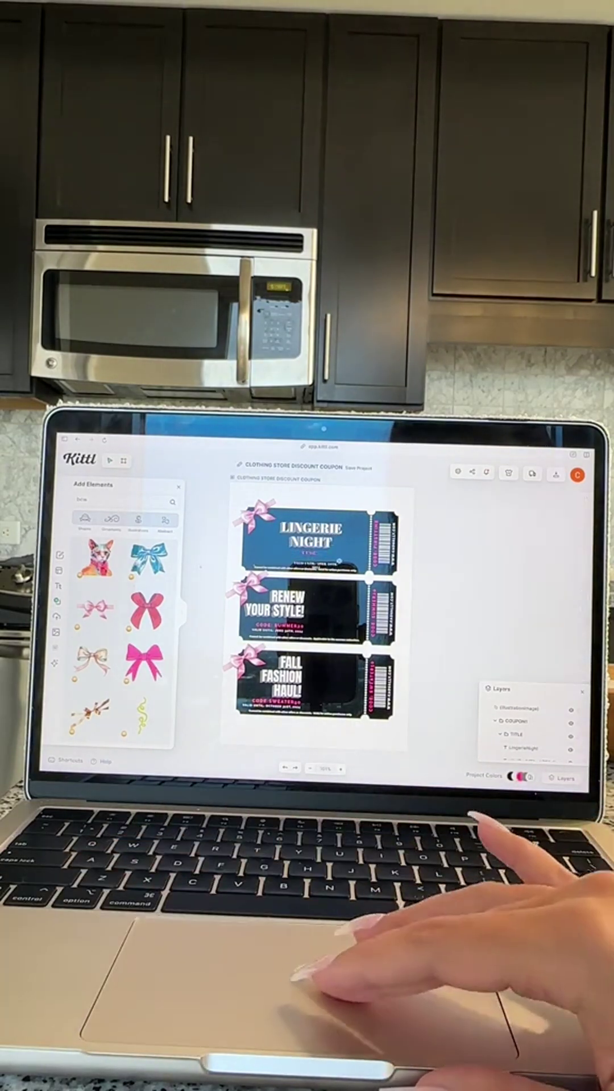
Make the '1 USE' line white on all three coupons, then open the download options
left_click(309, 553)
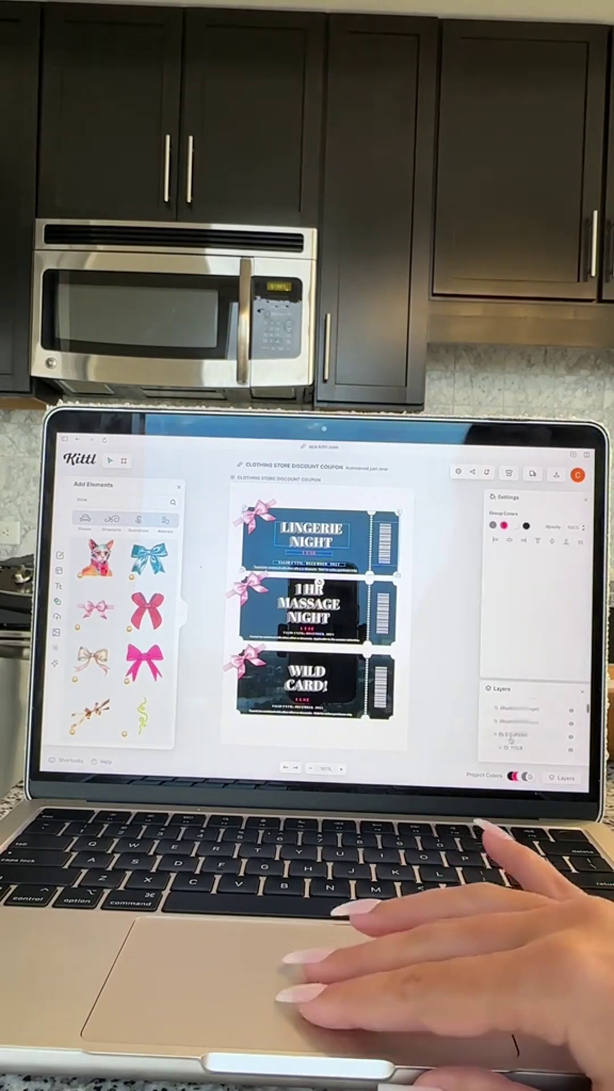
left_click(492, 525)
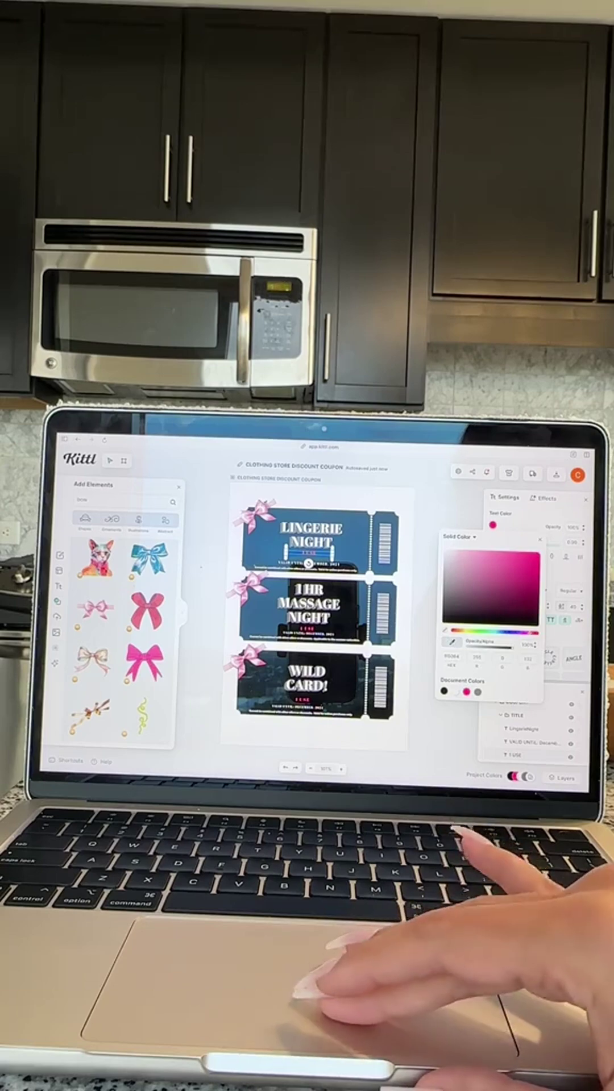
left_click(426, 598)
left_click(311, 607)
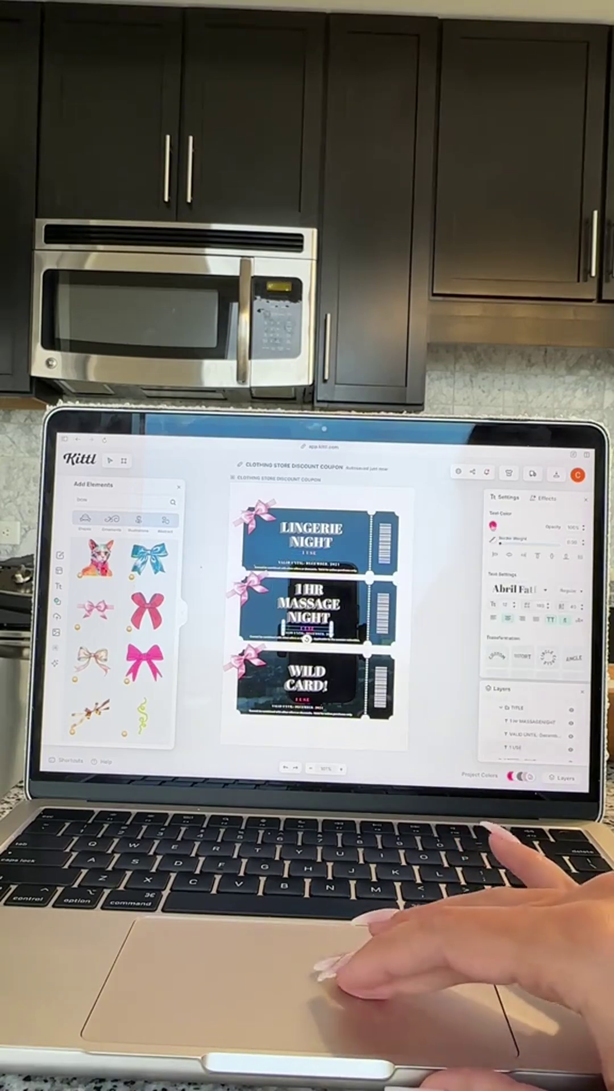
left_click(492, 526)
left_click(306, 677)
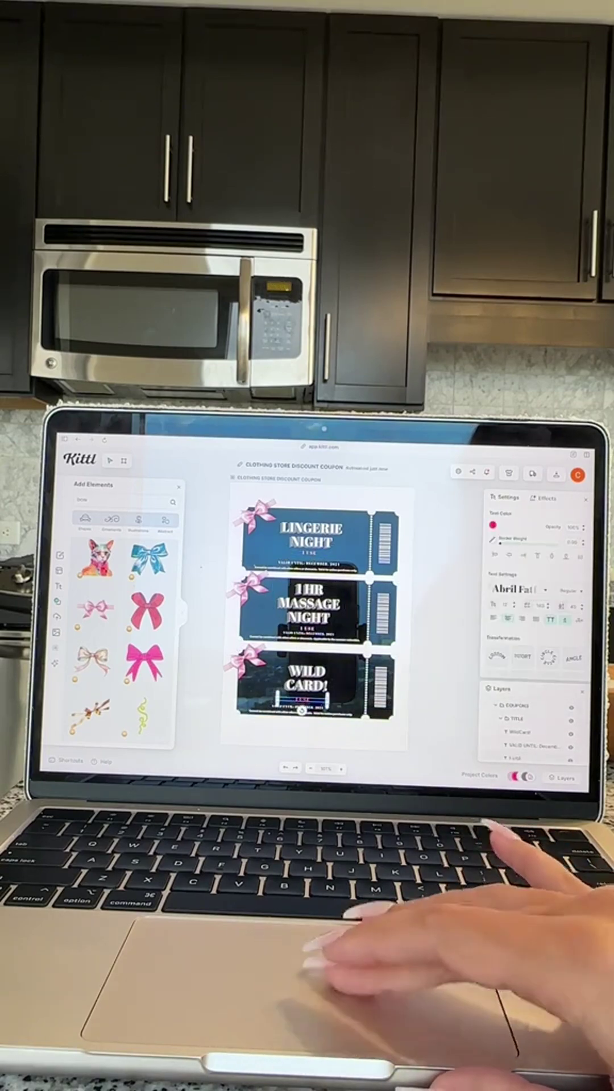
left_click(492, 525)
scroll(307, 598, "up", 5)
scroll(307, 597, "up", 3)
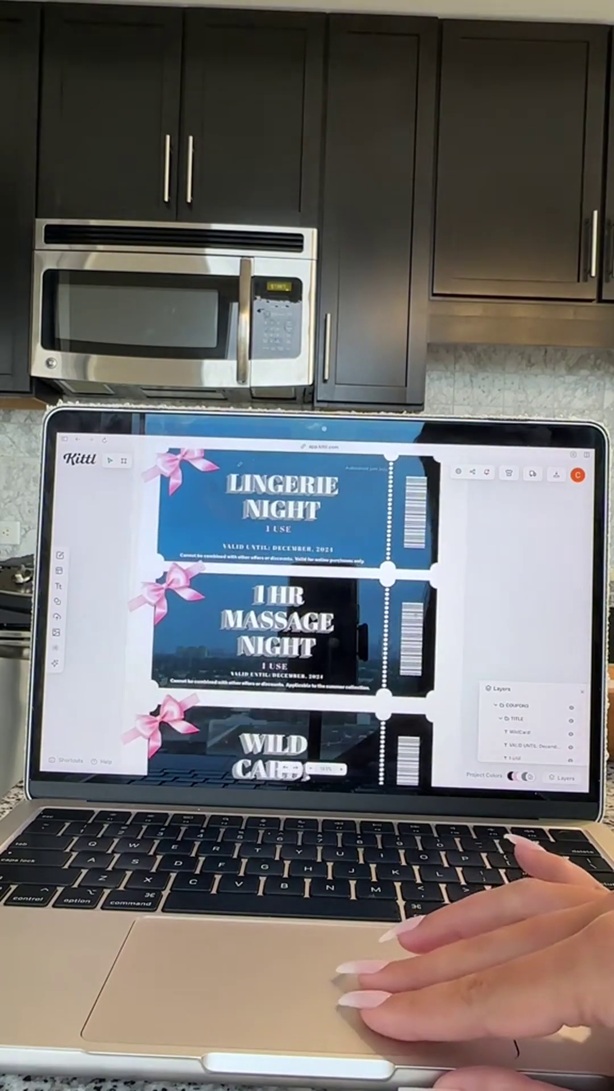
scroll(307, 597, "down", 5)
left_click(554, 474)
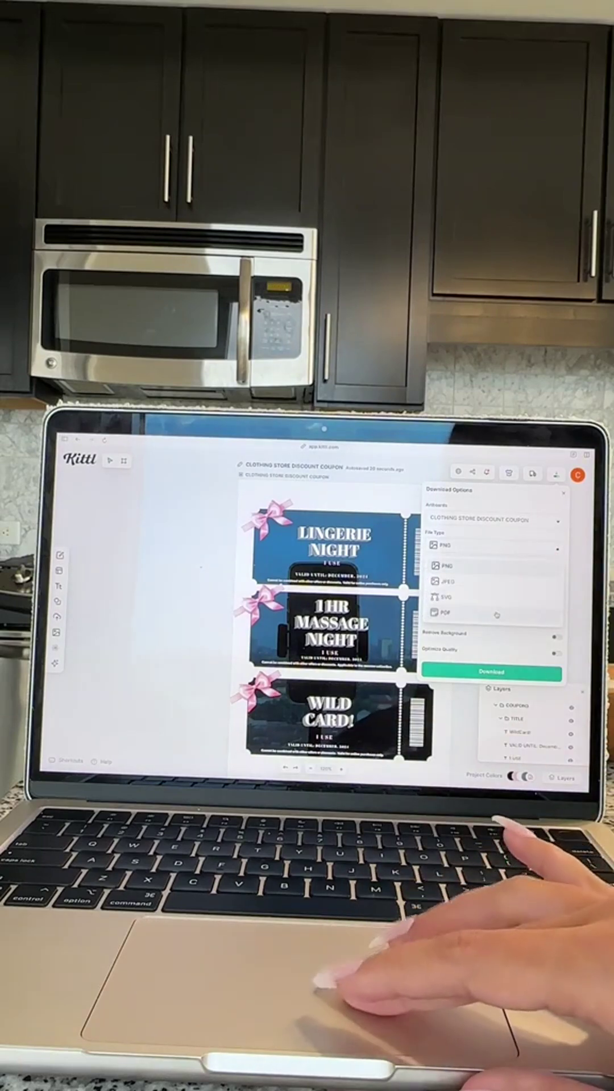
Set the download to PDF with all artboards combined into one file
left_click(497, 612)
left_click(428, 562)
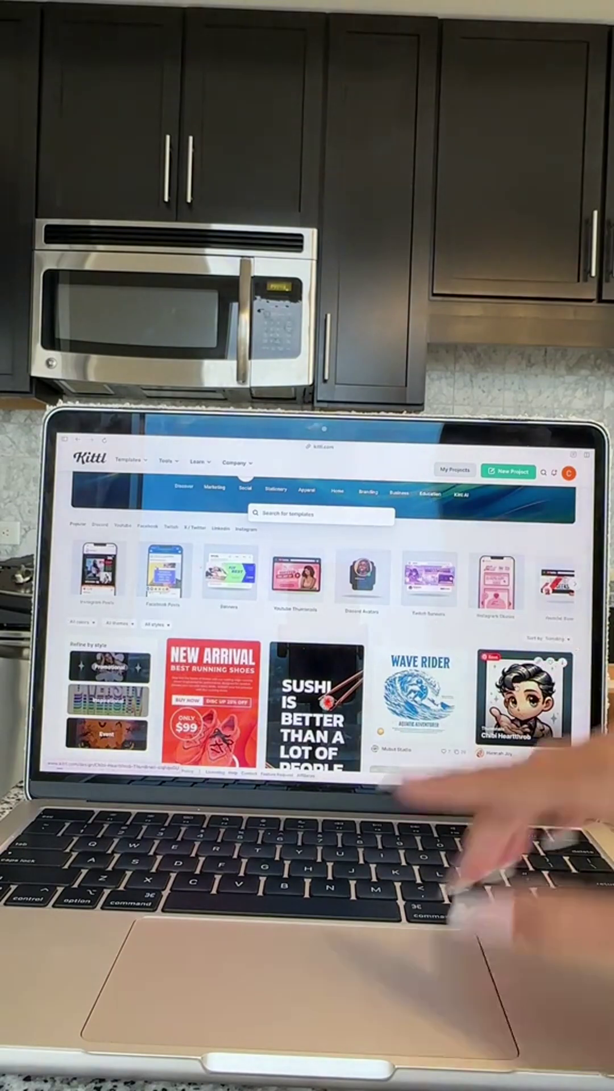
scroll(307, 614, "down", 5)
scroll(307, 614, "down", 5)
scroll(307, 614, "down", 5)
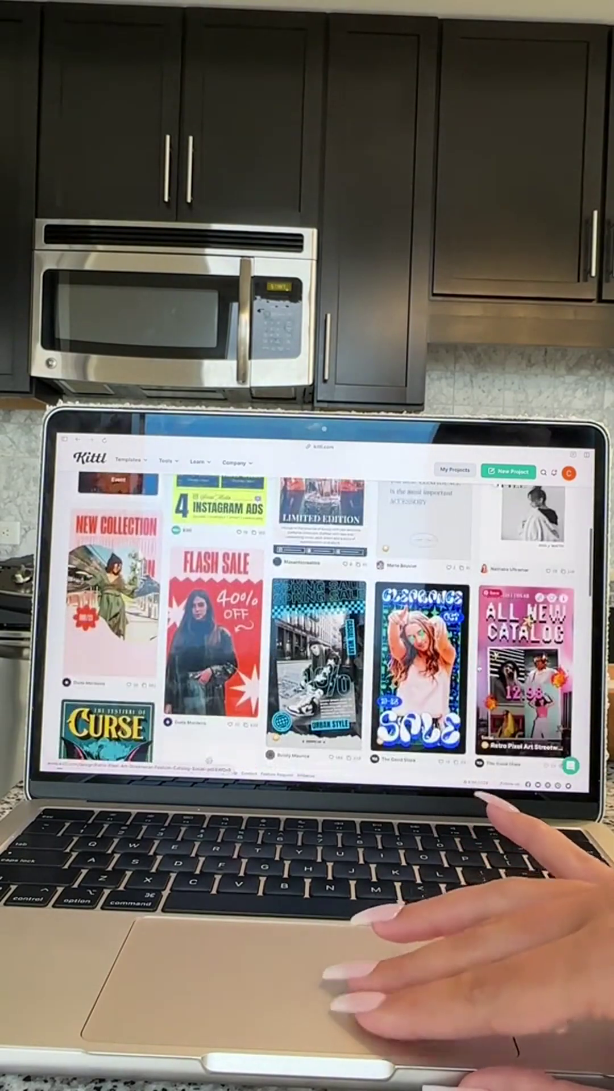
scroll(307, 614, "down", 5)
scroll(307, 614, "down", 5)
scroll(307, 613, "down", 5)
scroll(307, 614, "down", 5)
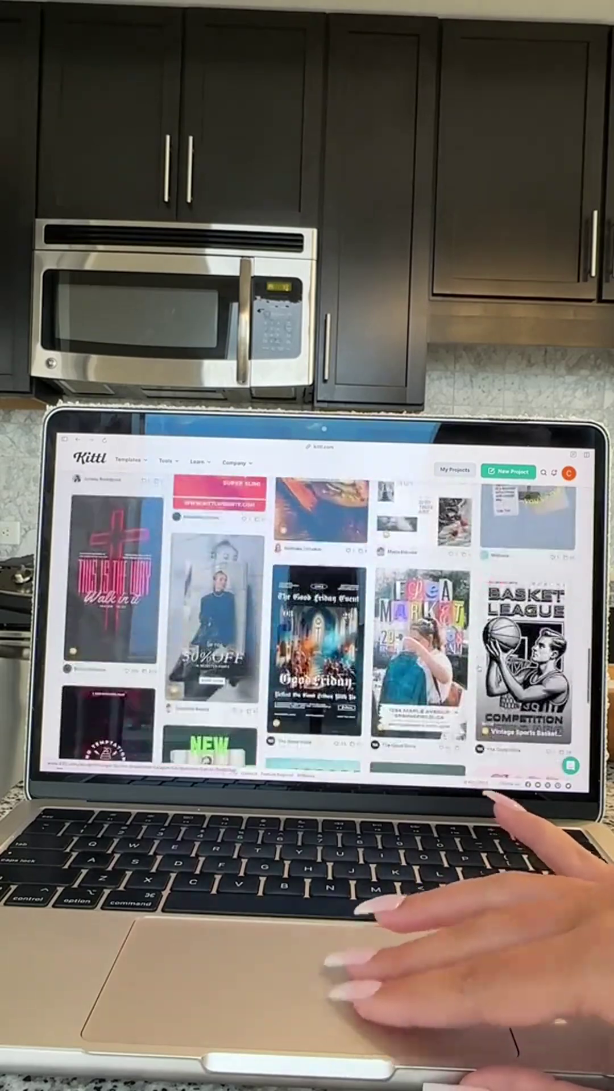
scroll(307, 614, "down", 5)
scroll(307, 615, "down", 5)
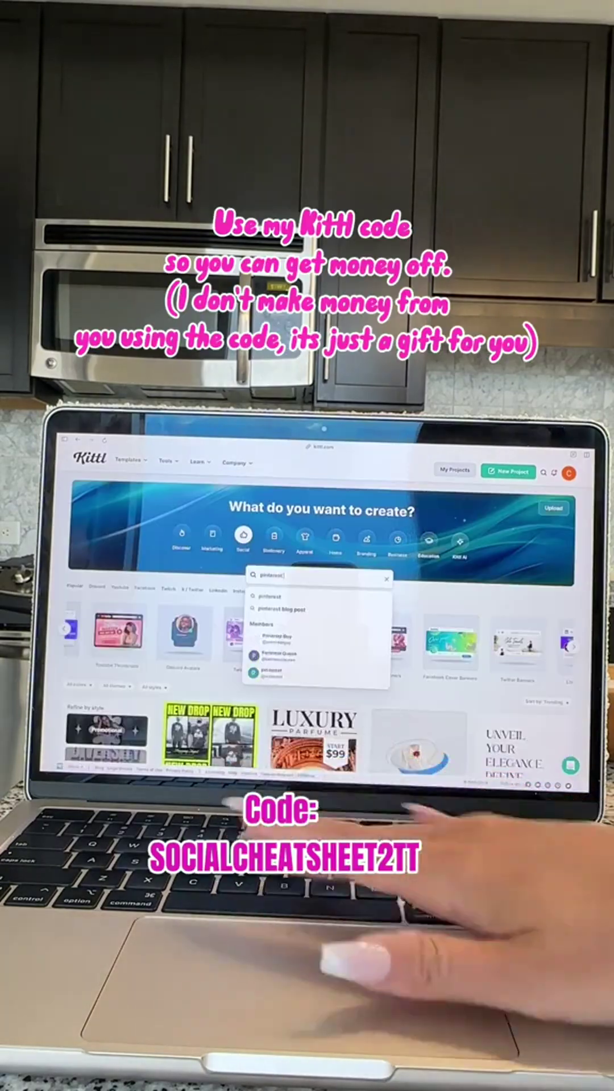
Run a template search for 'pinterest'
key("Return")
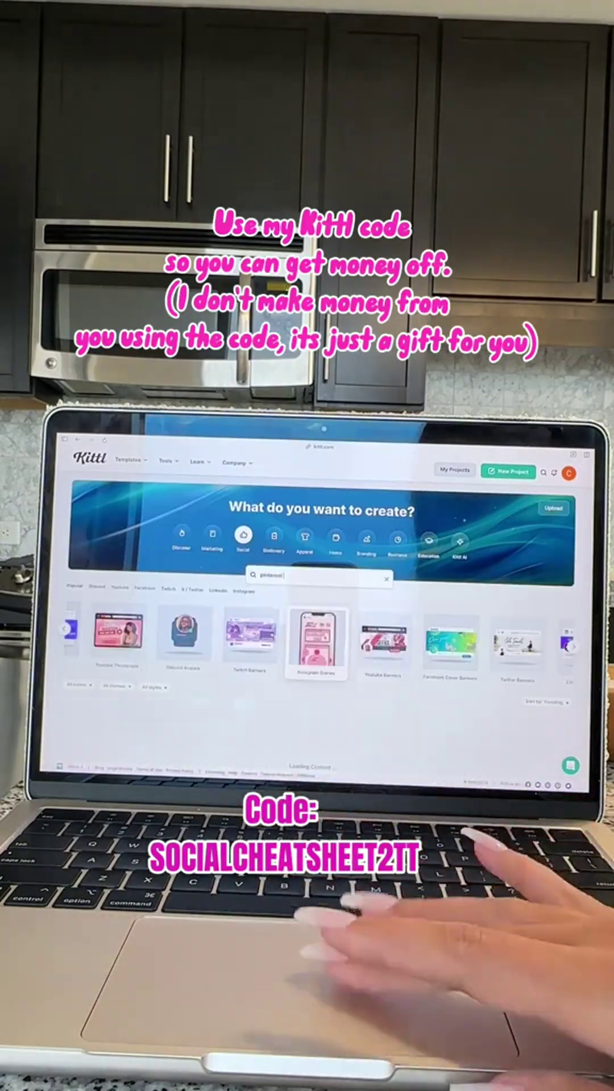
scroll(307, 614, "down", 3)
scroll(306, 615, "down", 2)
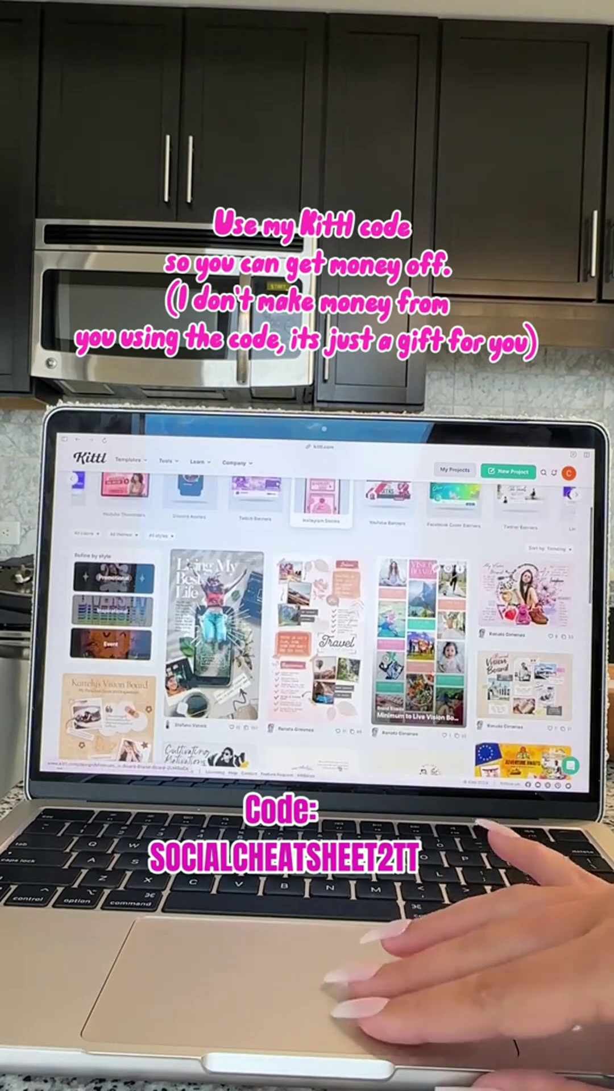
scroll(307, 614, "down", 4)
scroll(307, 614, "down", 3)
scroll(308, 613, "down", 4)
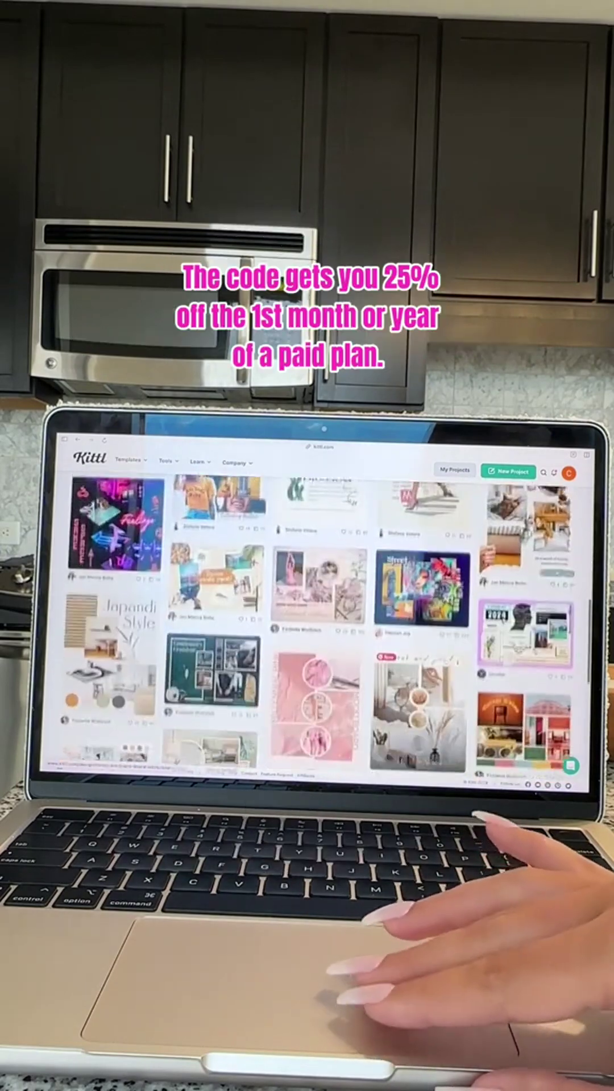